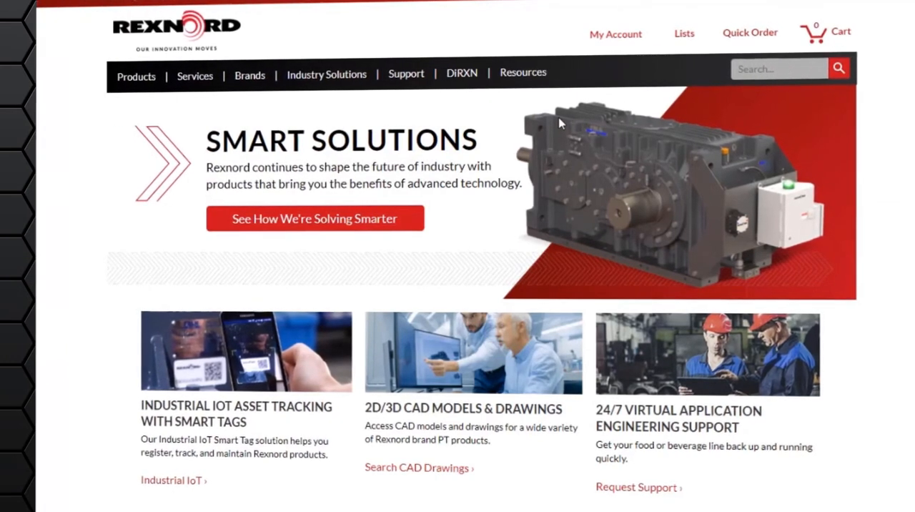
# Open the Ultramite Gear Drives nomenclature configurator from the product selection tools for right angle gear drives
pyautogui.moveTo(523, 72)
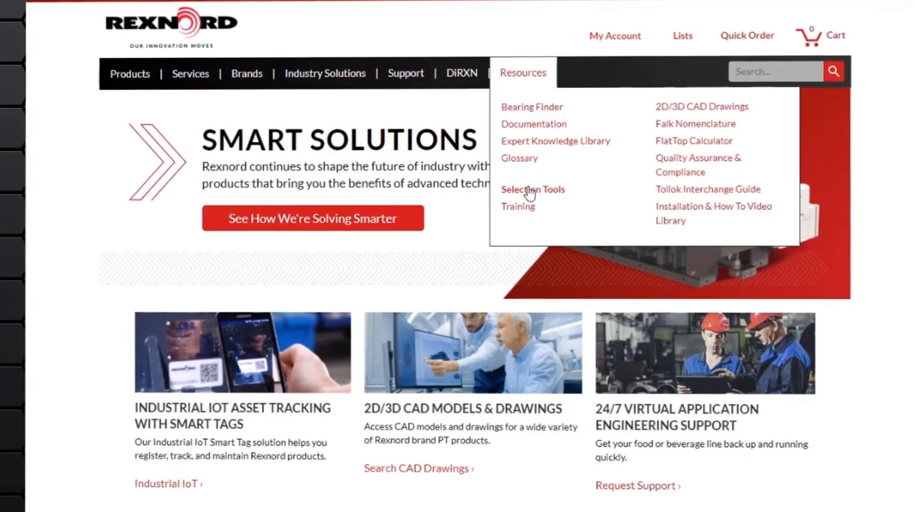
pyautogui.click(529, 191)
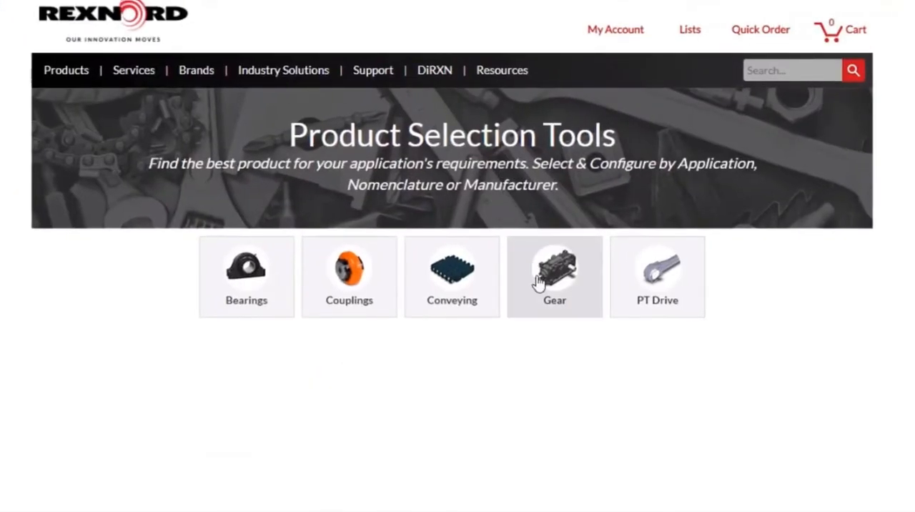
pyautogui.click(538, 276)
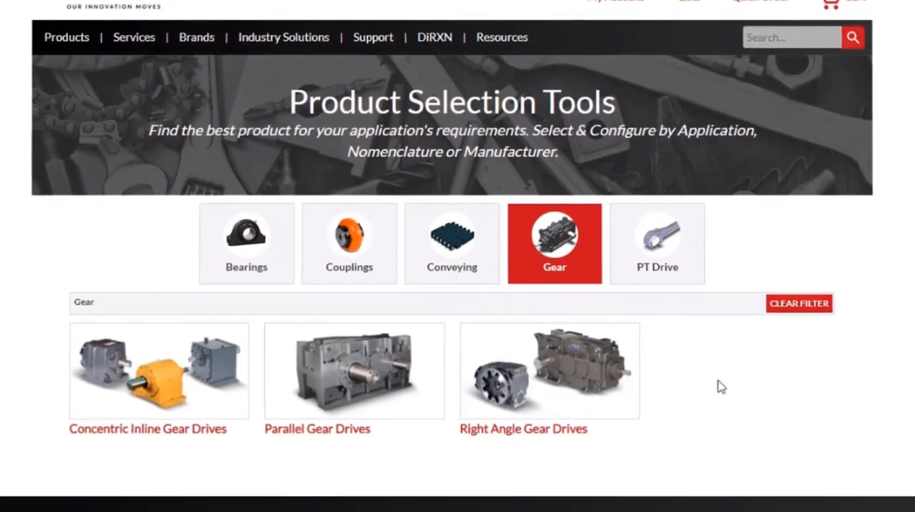
pyautogui.click(565, 390)
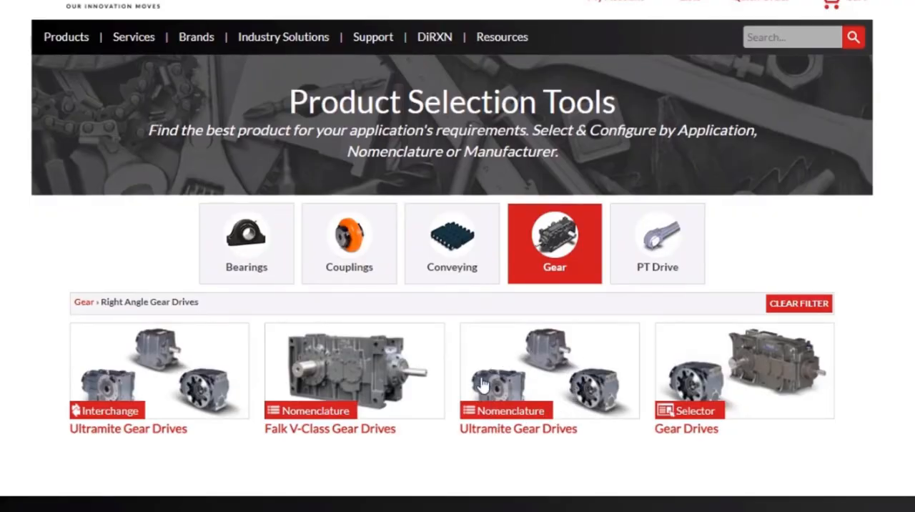
pyautogui.click(528, 367)
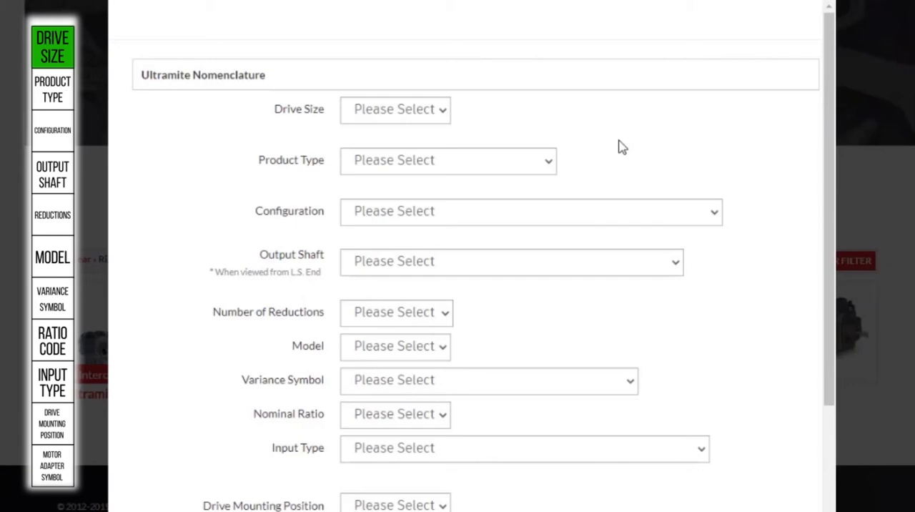
# Set the drive size to 08 and the product type to UB - Helical Bevel
pyautogui.click(430, 116)
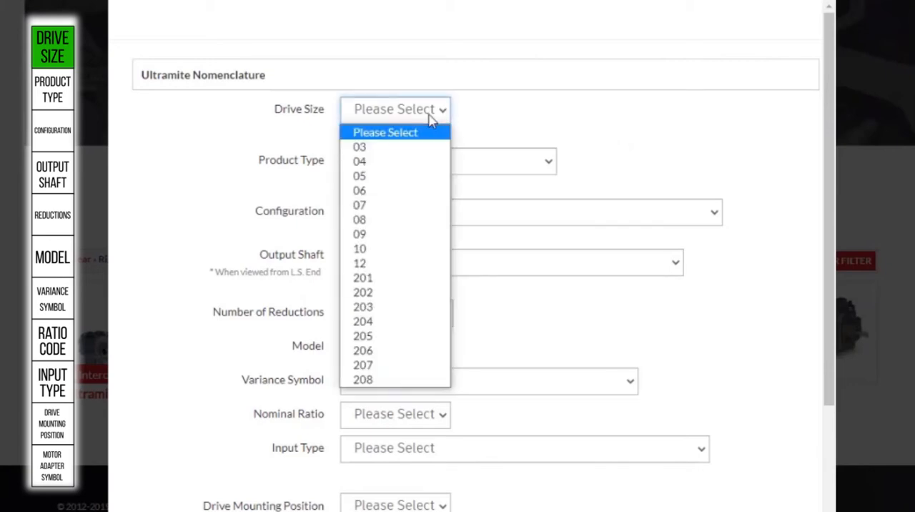
pyautogui.click(384, 222)
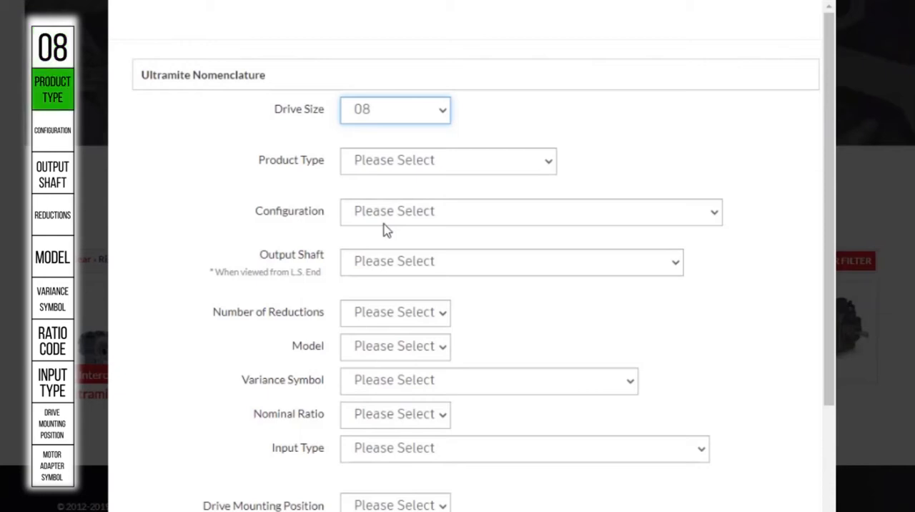
pyautogui.click(374, 170)
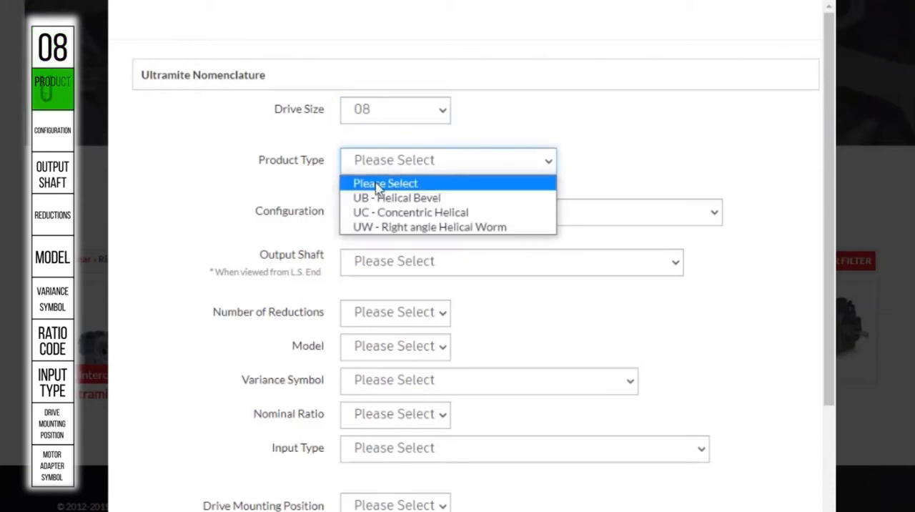
pyautogui.click(383, 198)
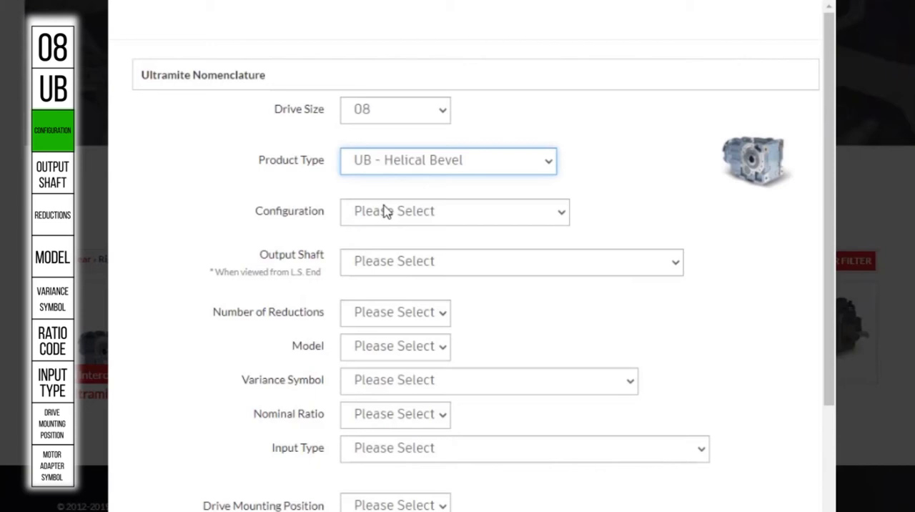
# Set the configuration to J - With Torque Arm Bracket and the output shaft to Q - Straight Inch Hollow
pyautogui.click(386, 211)
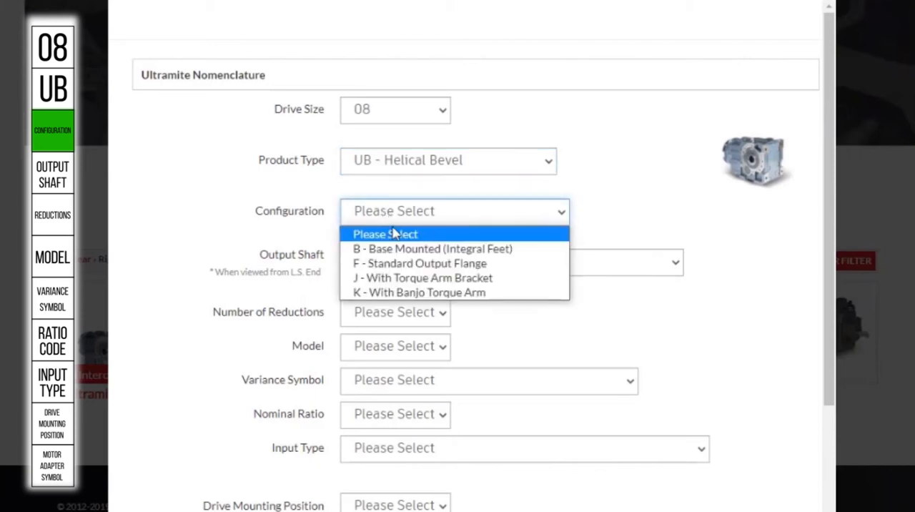
pyautogui.click(406, 279)
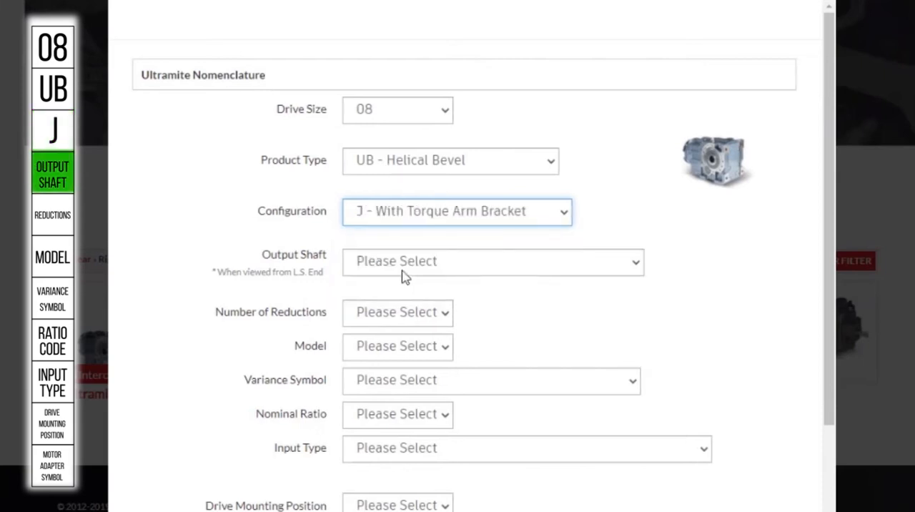
pyautogui.click(405, 265)
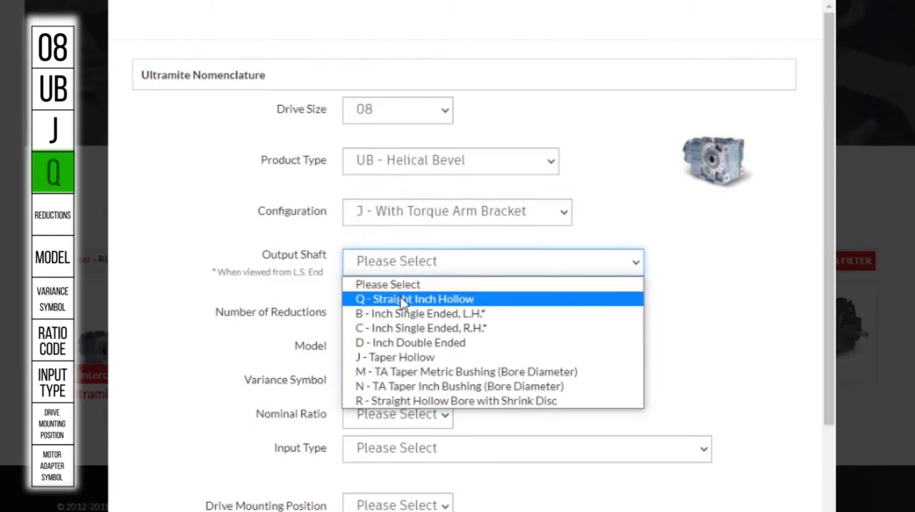
pyautogui.click(404, 300)
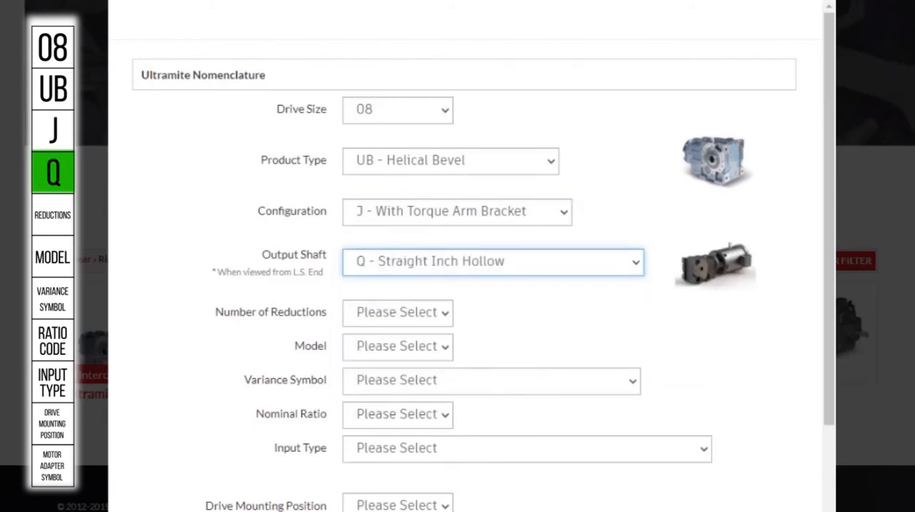
# Set the number of reductions to 3 - Triple and the model to A
pyautogui.click(418, 319)
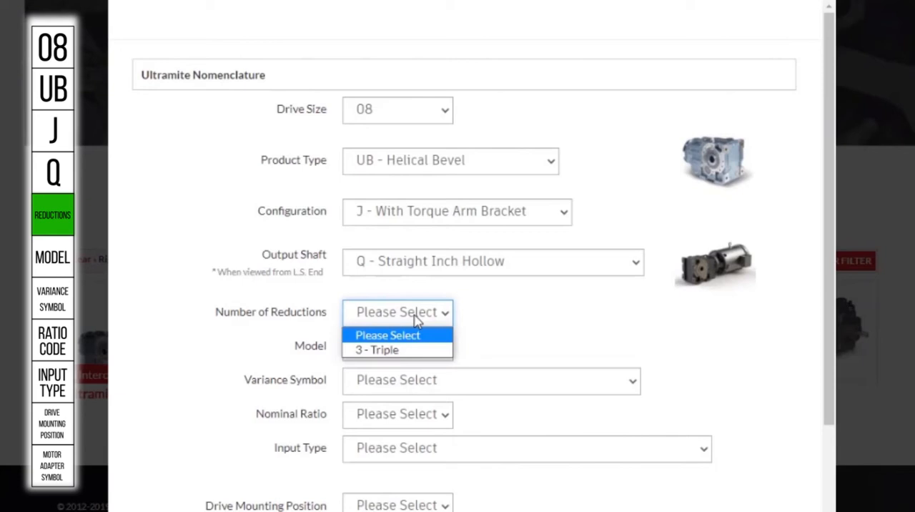
pyautogui.click(394, 349)
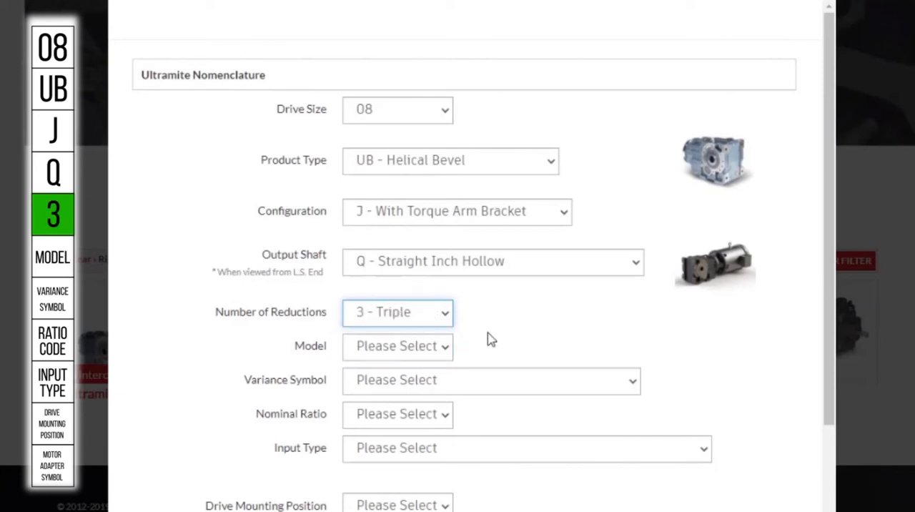
pyautogui.click(437, 348)
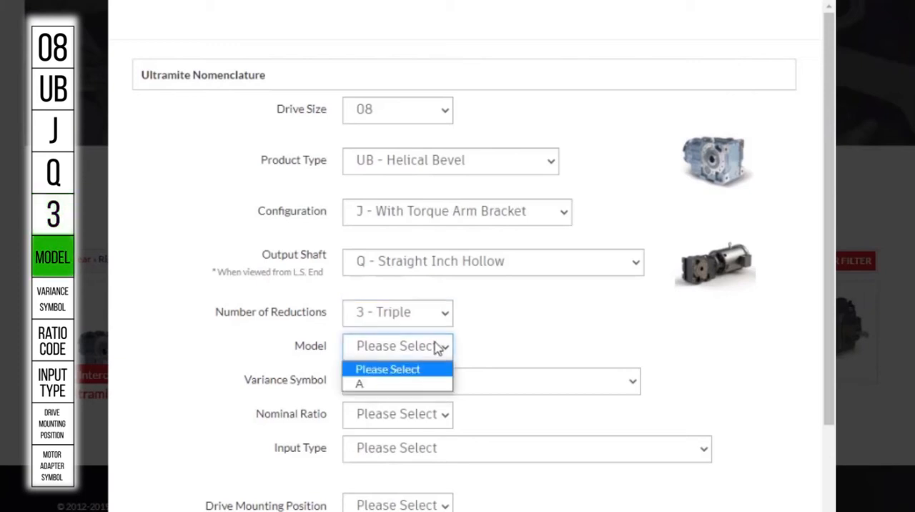
pyautogui.click(420, 386)
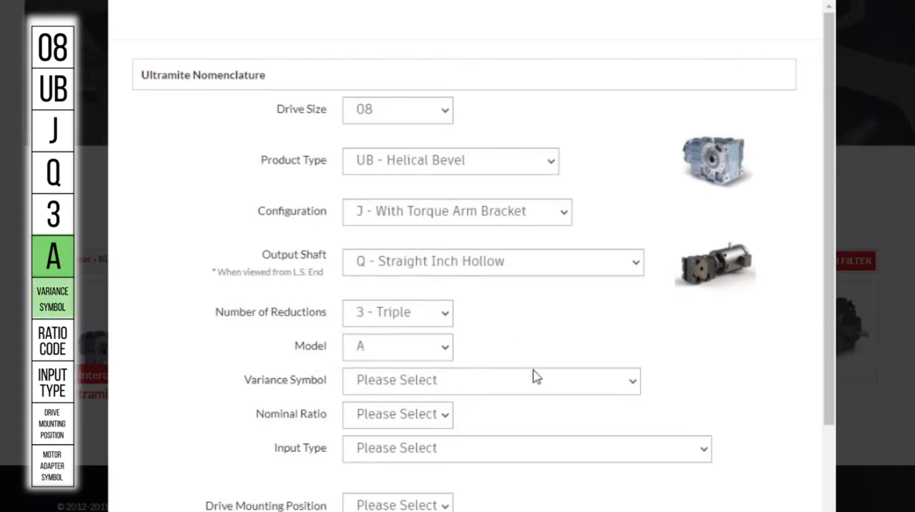
# Set the variance symbol to A - Standard Mineral Lube and Double Seals and the nominal ratio to 50.0
pyautogui.scroll(-2, 533, 374)
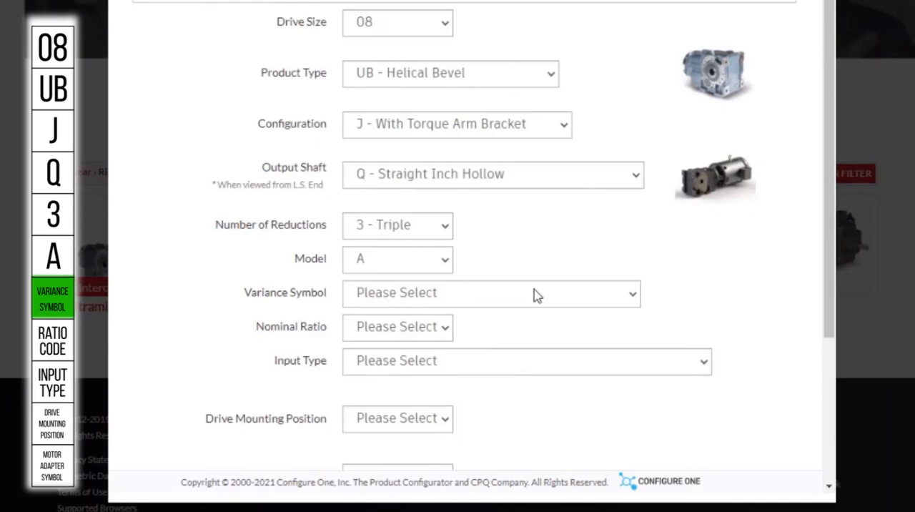
pyautogui.click(537, 295)
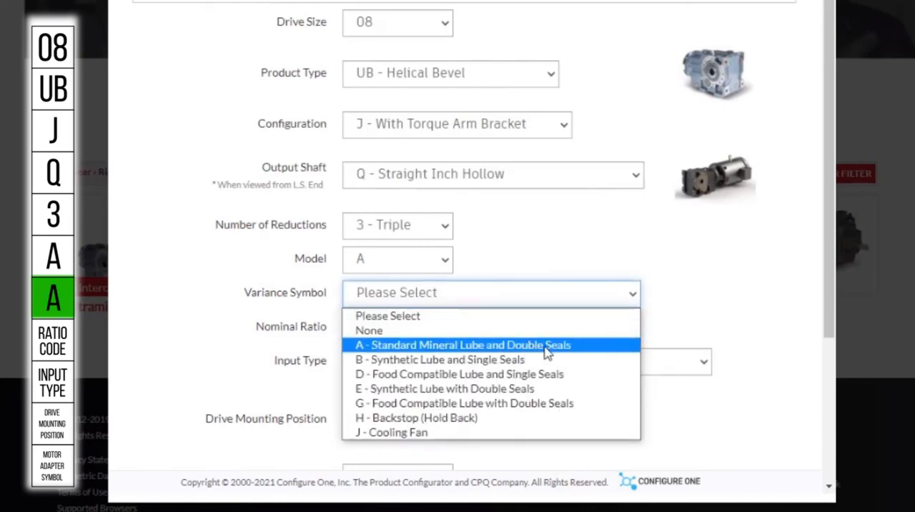
pyautogui.click(547, 351)
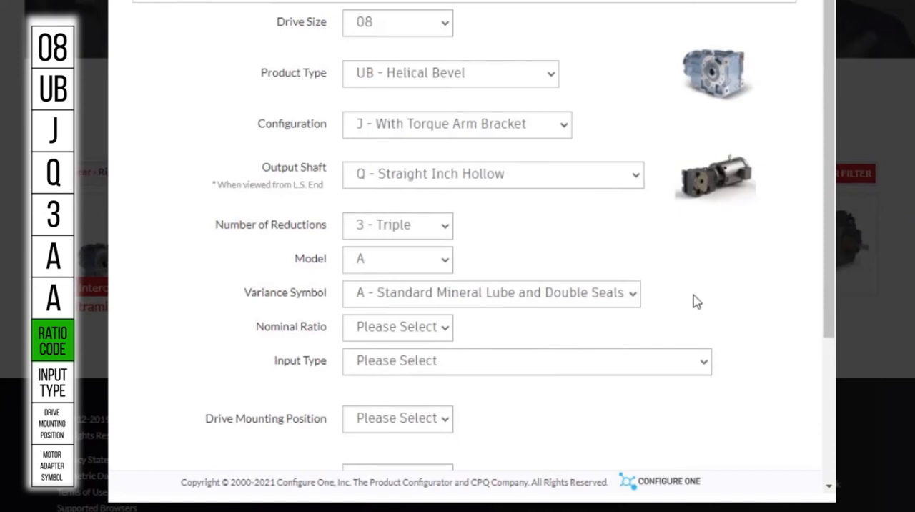
pyautogui.click(413, 327)
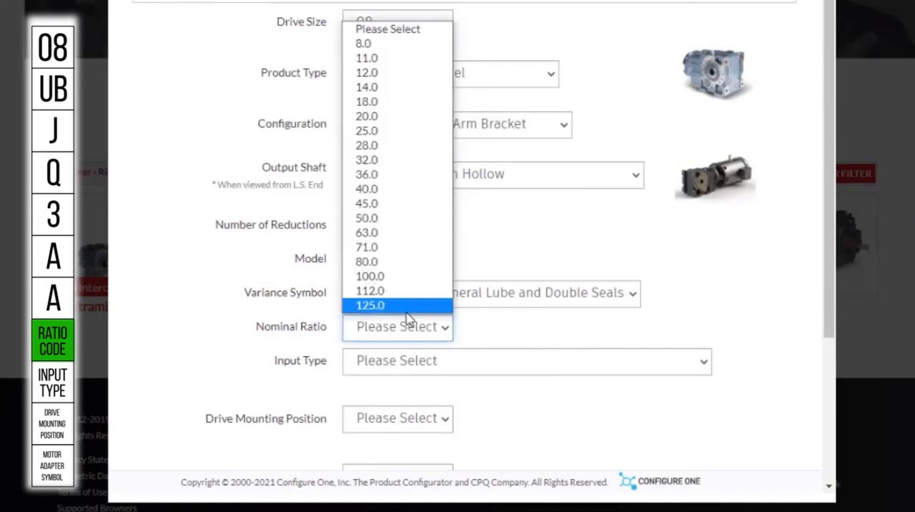
pyautogui.click(403, 220)
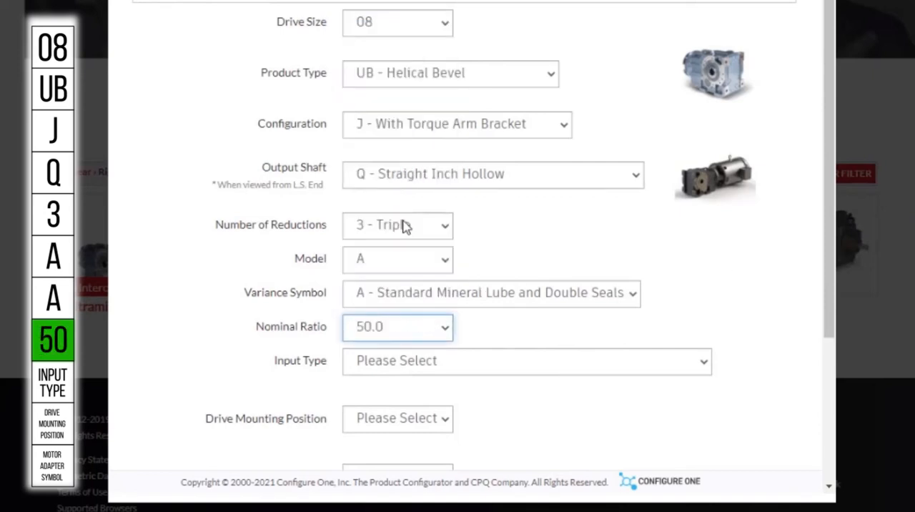
# Set the input type to A - Gear Drive with Flange Motor Adapter - NEMA Frame and the drive mounting position to 2
pyautogui.click(458, 363)
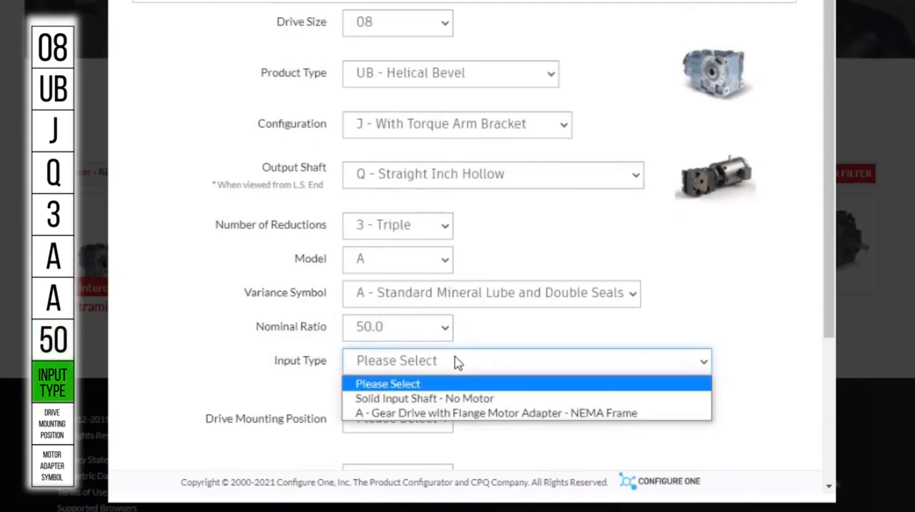
pyautogui.click(466, 414)
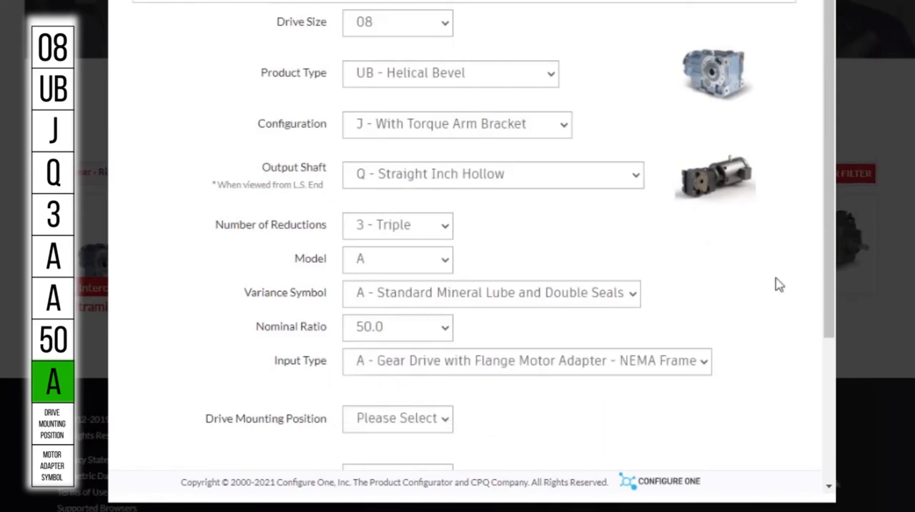
pyautogui.scroll(-3, 674, 359)
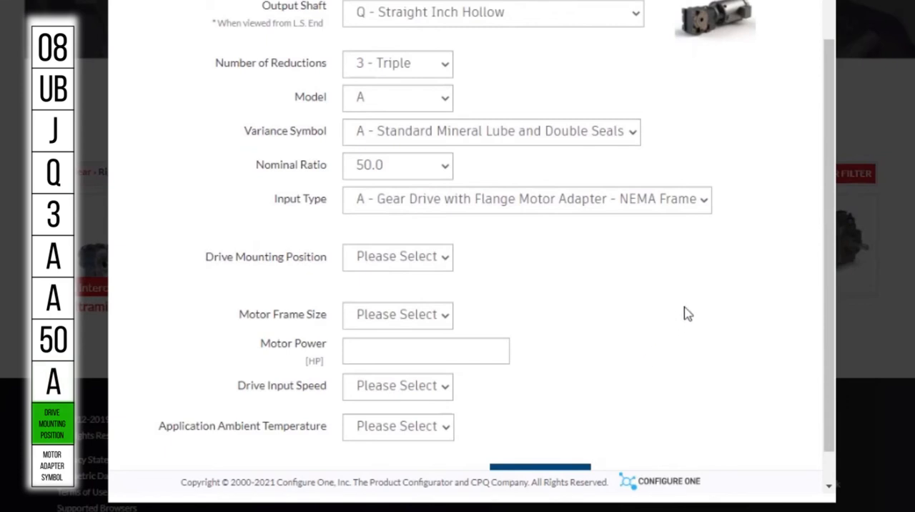
pyautogui.click(412, 262)
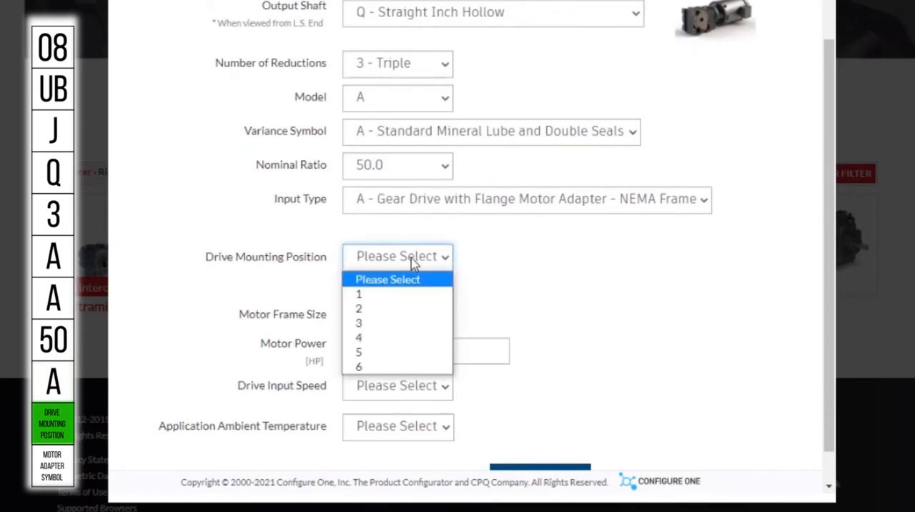
pyautogui.click(401, 309)
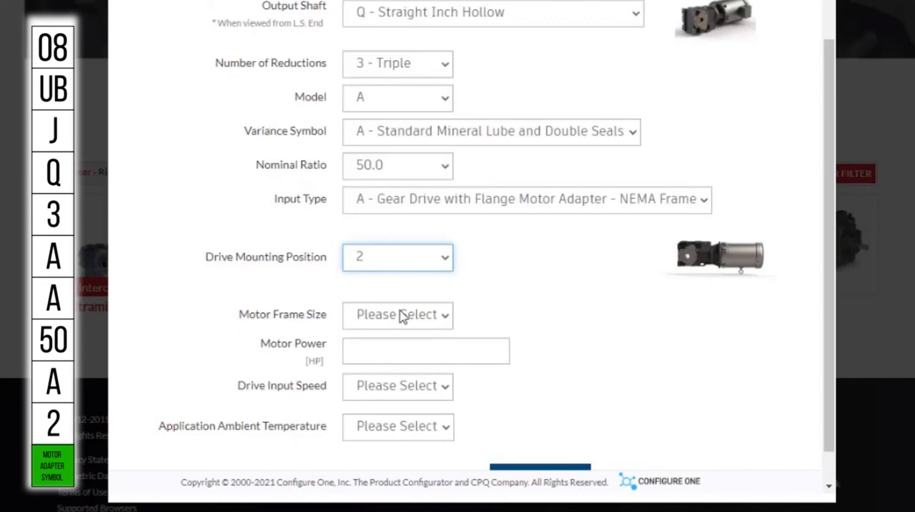
# Set the motor frame size to B - 143TC and the motor power to 7.5 HP
pyautogui.click(401, 315)
pyautogui.scroll(-2, 822, 397)
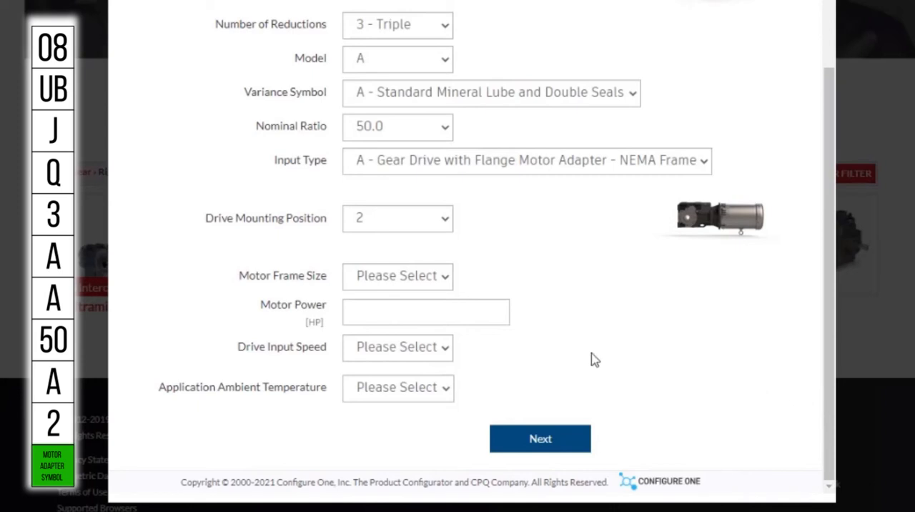
pyautogui.click(425, 279)
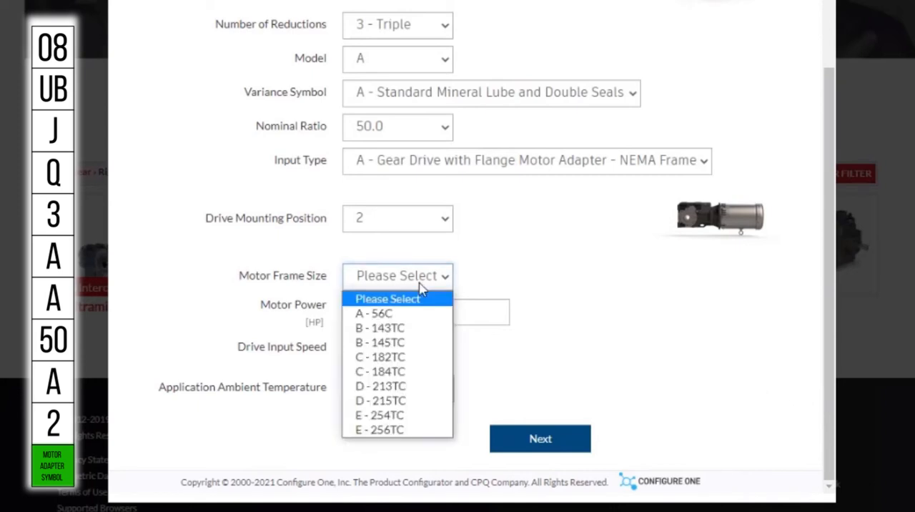
pyautogui.click(419, 336)
pyautogui.click(465, 317)
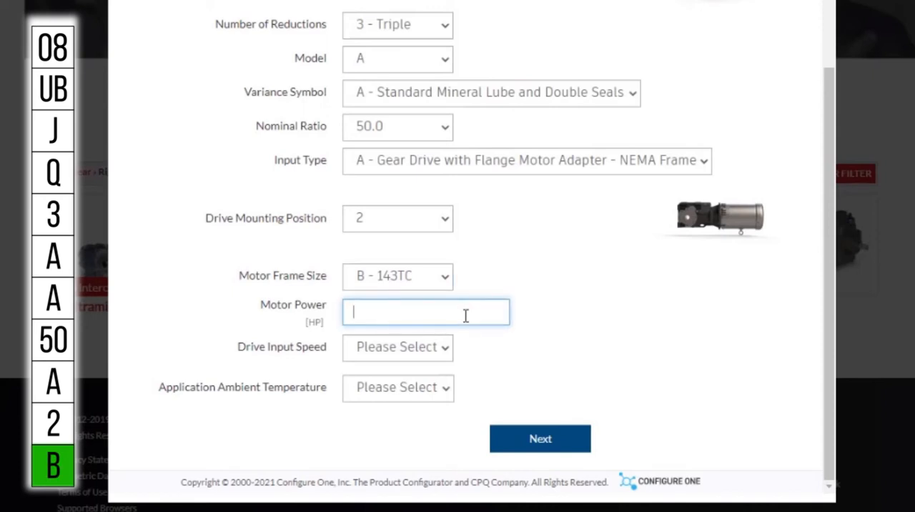
pyautogui.write('5')
pyautogui.click(633, 295)
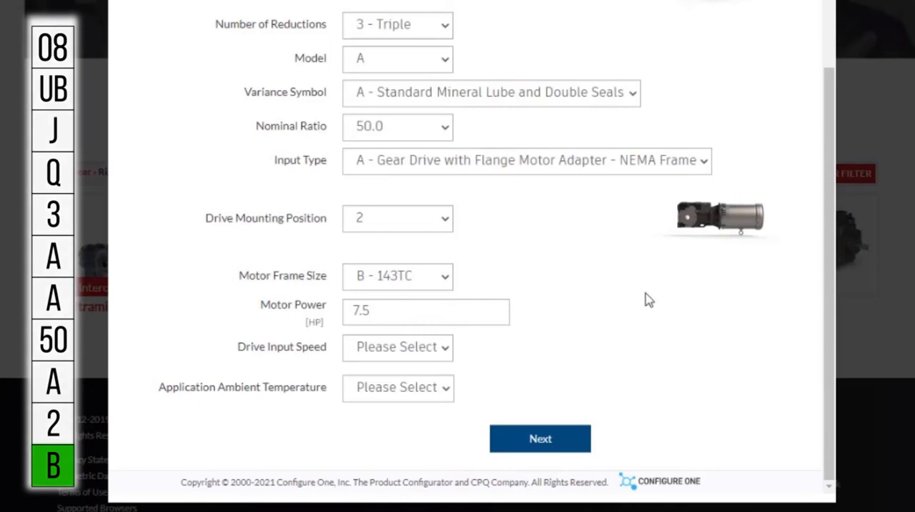
# Set the drive input speed to 1750 and the application ambient temperature to 80°F (27°C)
pyautogui.click(374, 355)
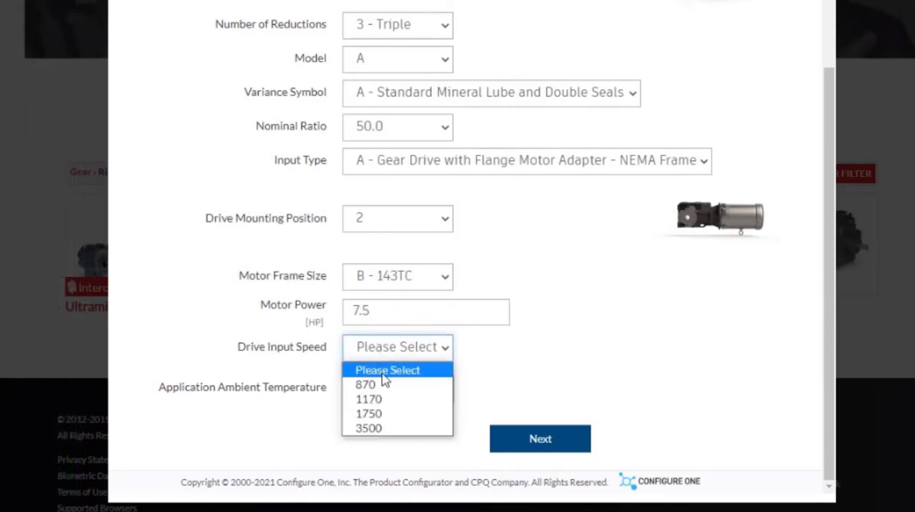
pyautogui.click(398, 415)
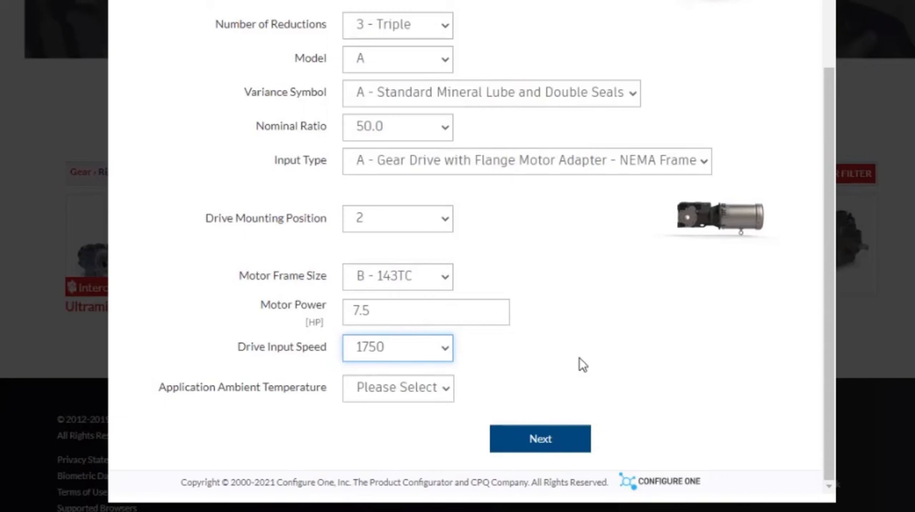
pyautogui.click(394, 392)
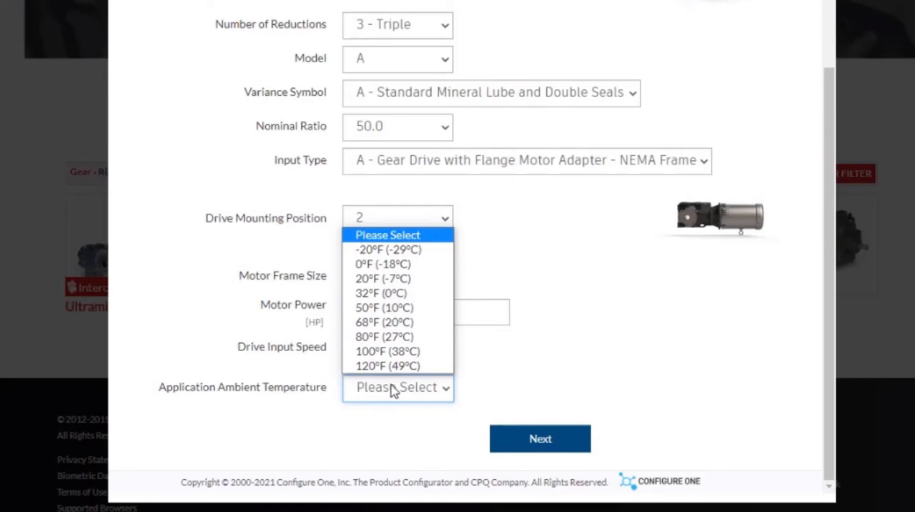
pyautogui.click(391, 337)
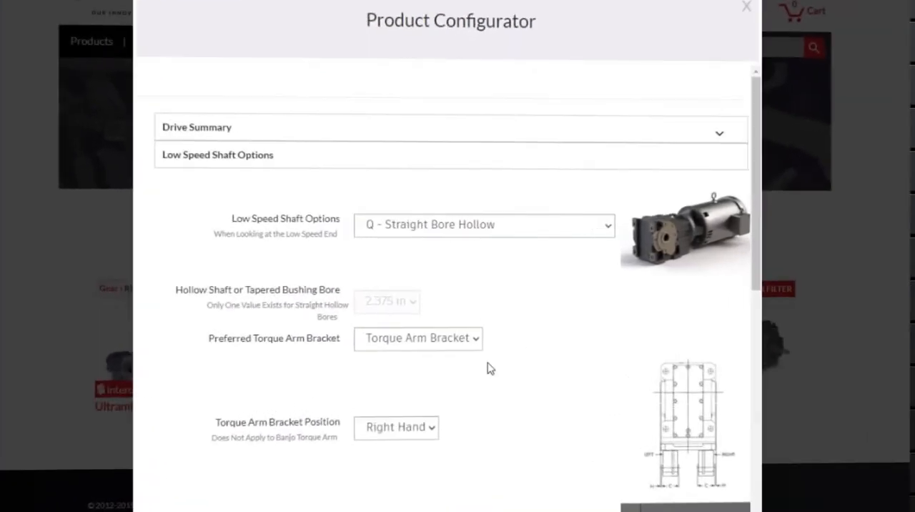
# Set the torque arm bracket position to Left Hand
pyautogui.scroll(-2, 505, 368)
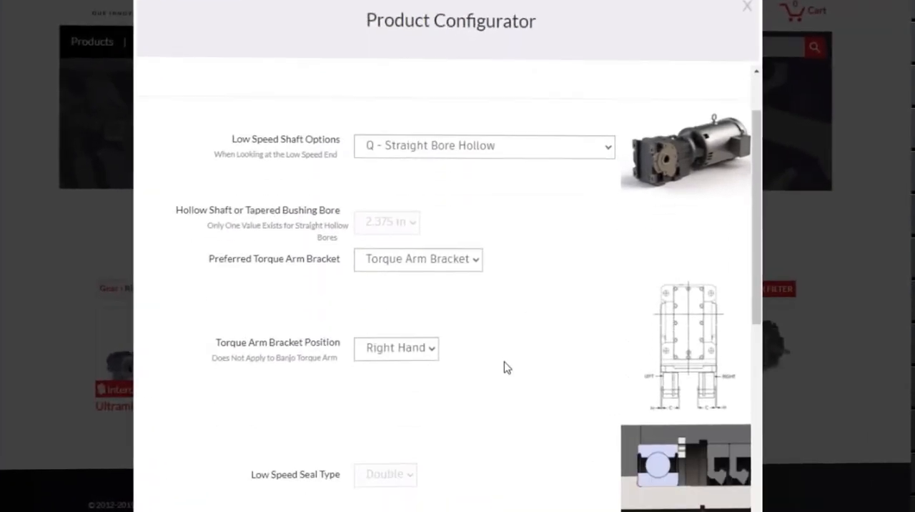
pyautogui.scroll(2, 505, 367)
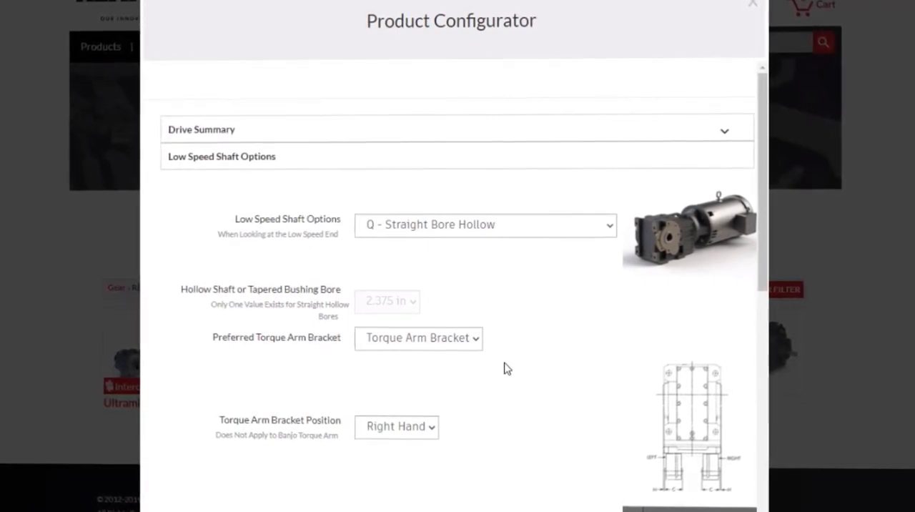
pyautogui.click(400, 427)
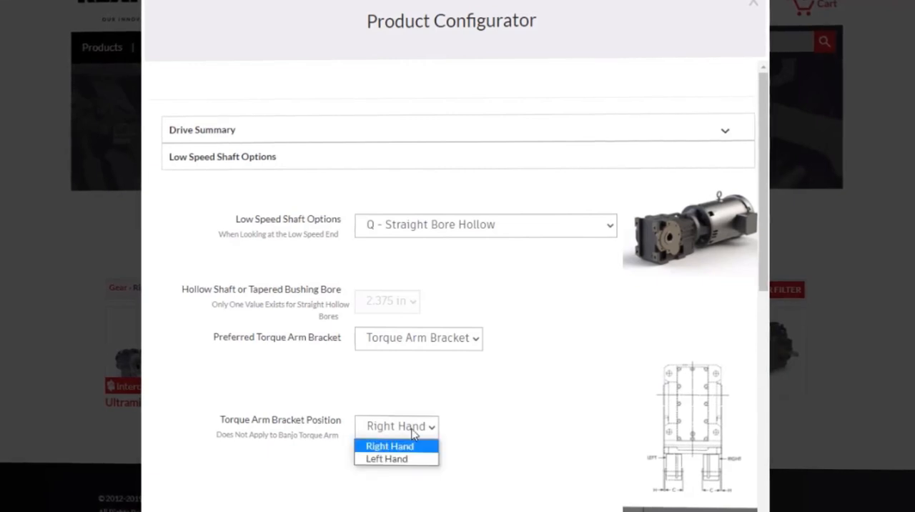
pyautogui.click(407, 461)
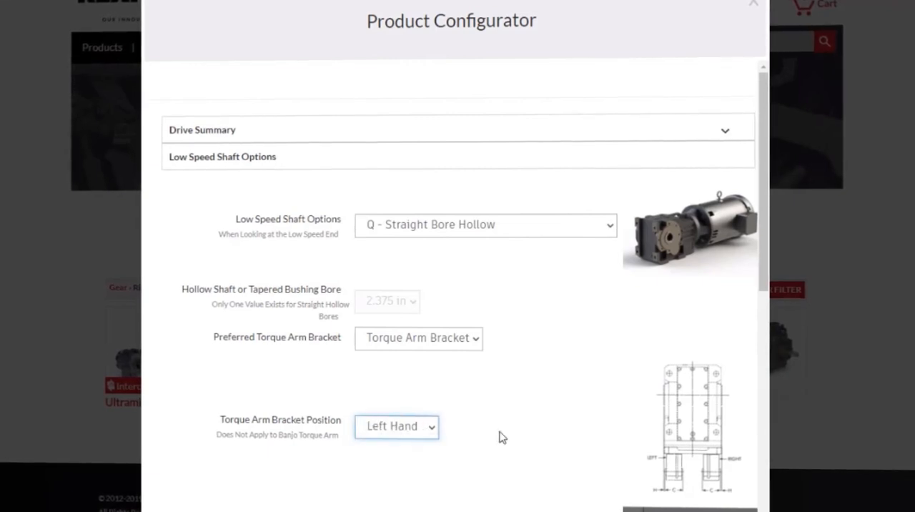
# Try including a Rexnord supplied motor mounted on the drive, and revert to No, Just Include the Motor Adapter
pyautogui.scroll(-3, 501, 437)
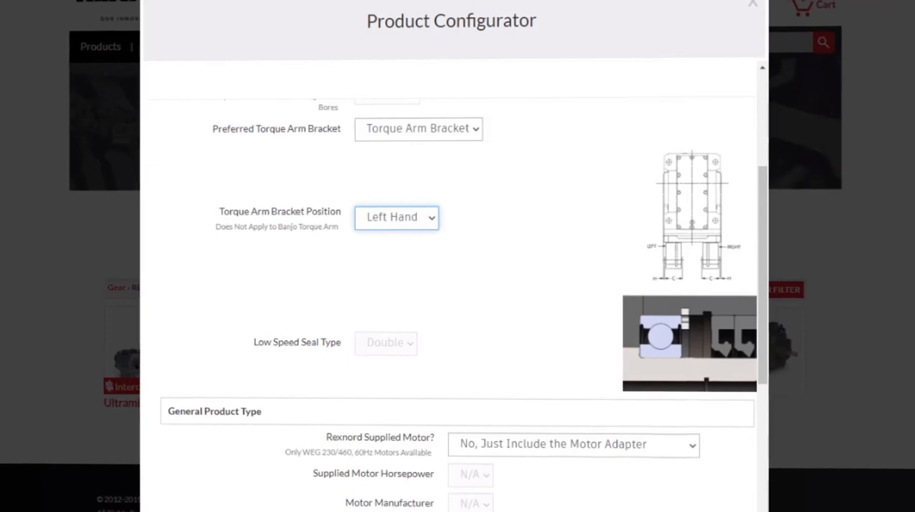
pyautogui.scroll(-4, 462, 329)
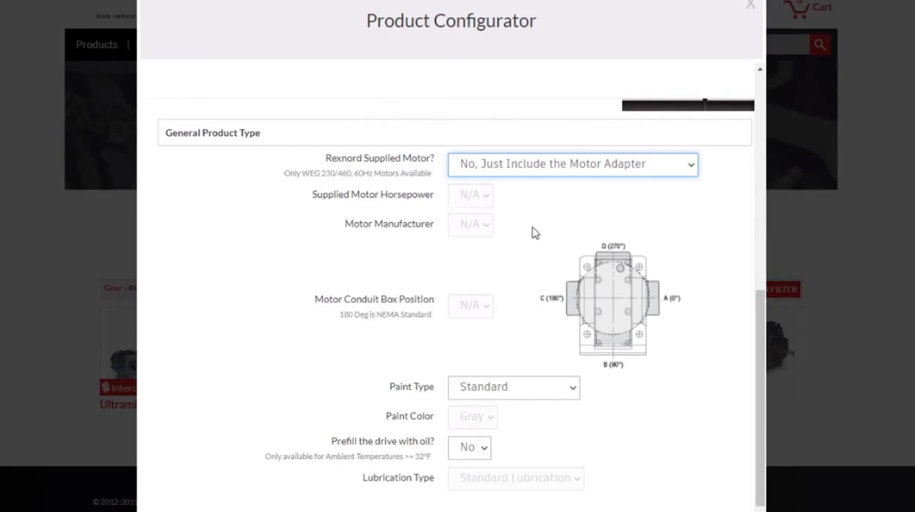
pyautogui.click(539, 169)
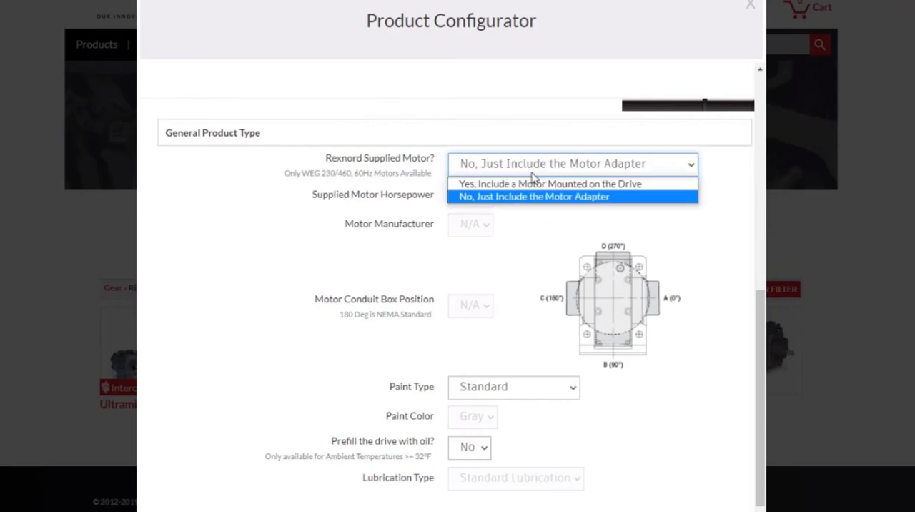
pyautogui.click(522, 185)
pyautogui.click(522, 170)
pyautogui.click(520, 197)
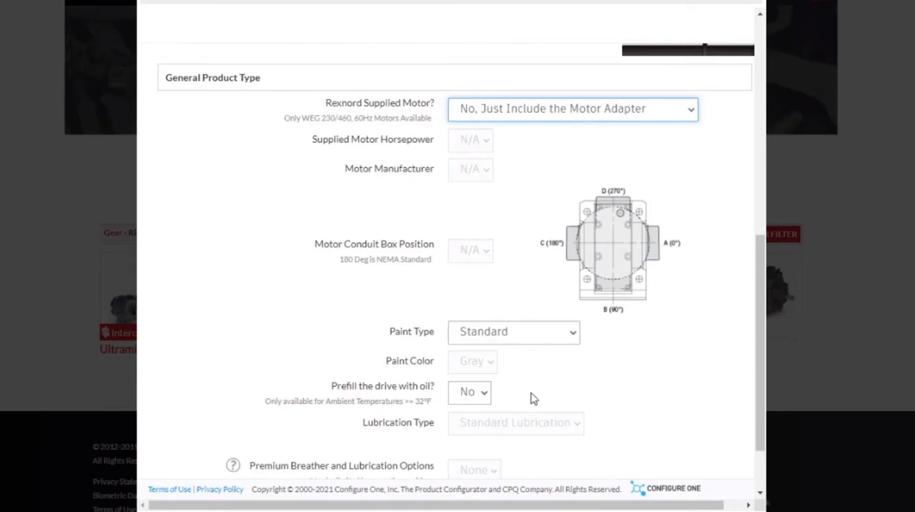
# Try the Epoxy paint type for the drive, and revert the paint type to Standard
pyautogui.click(479, 332)
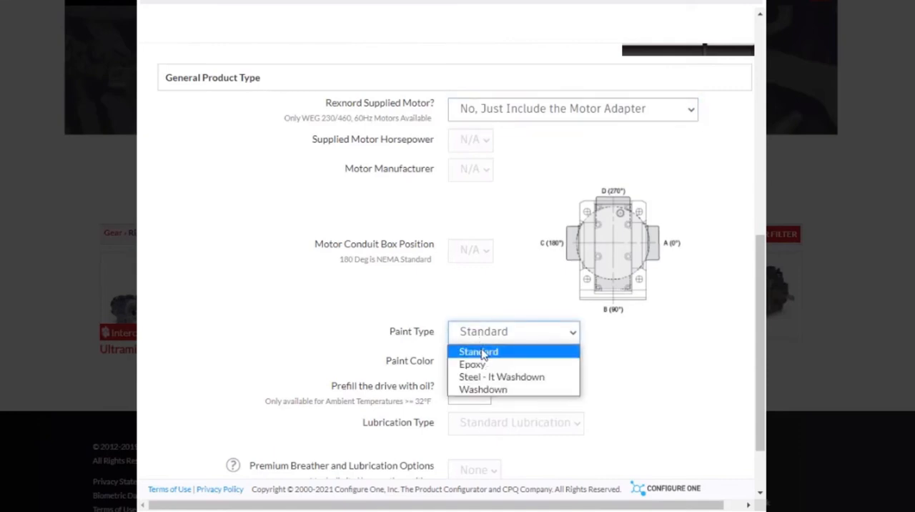
pyautogui.click(407, 345)
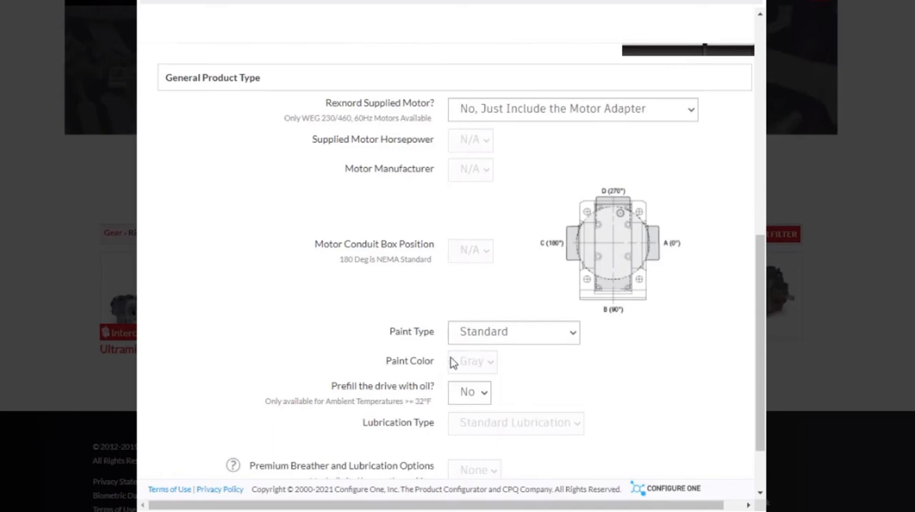
pyautogui.click(475, 336)
pyautogui.click(473, 364)
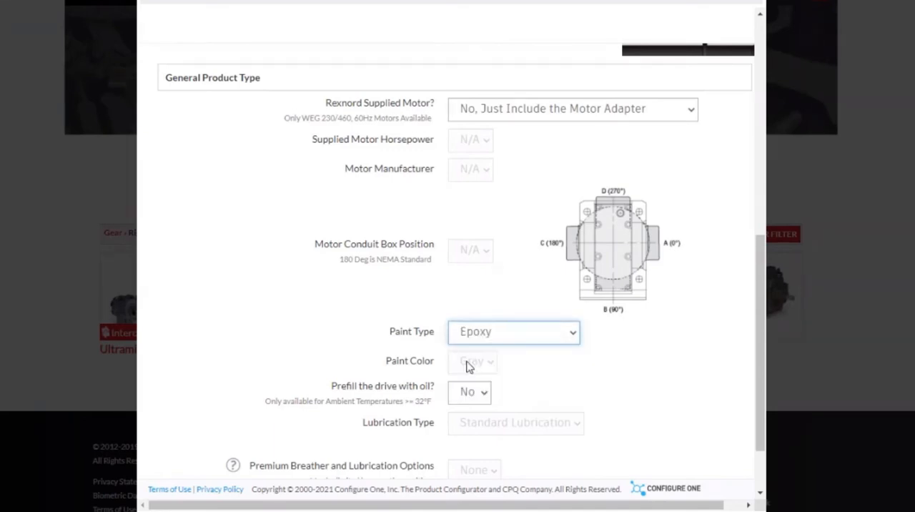
pyautogui.click(476, 362)
pyautogui.click(452, 342)
pyautogui.click(501, 350)
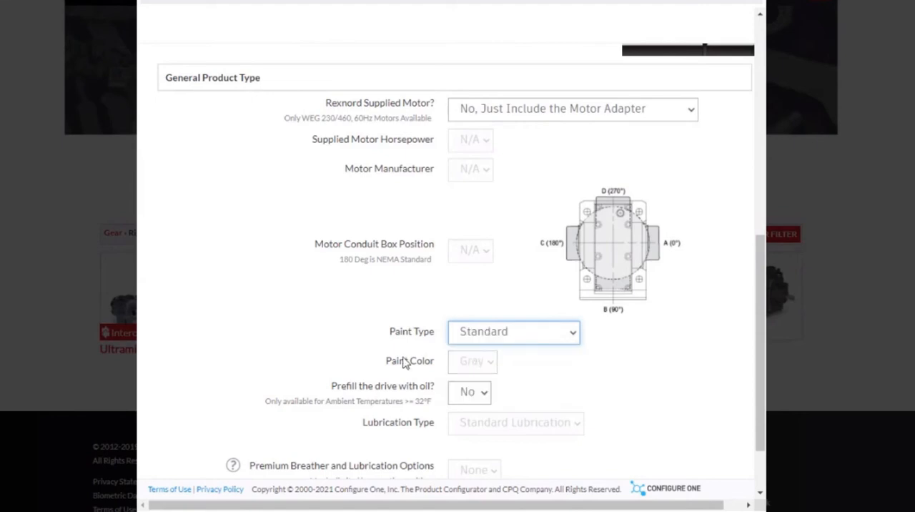
# Proceed to the gear drive results, and examine the configuration summary and the 3D model from another angle
pyautogui.scroll(-1, 372, 361)
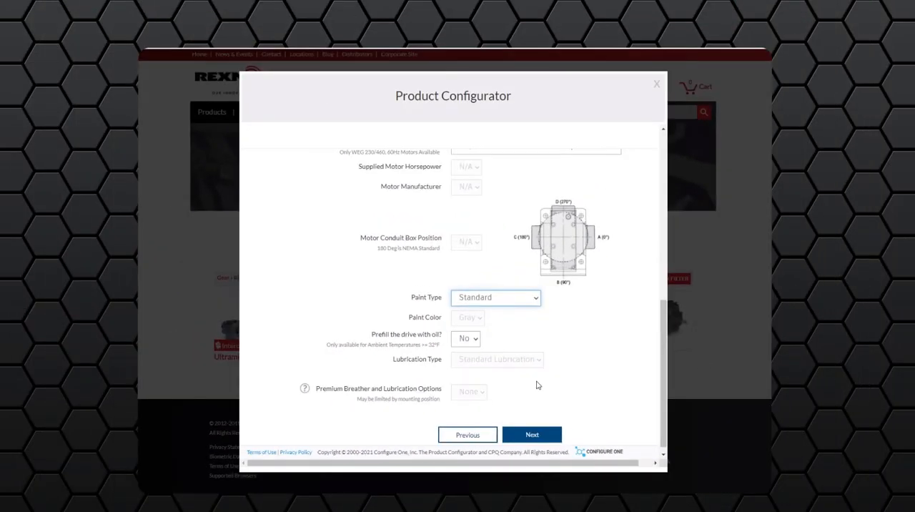
pyautogui.scroll(-1, 538, 385)
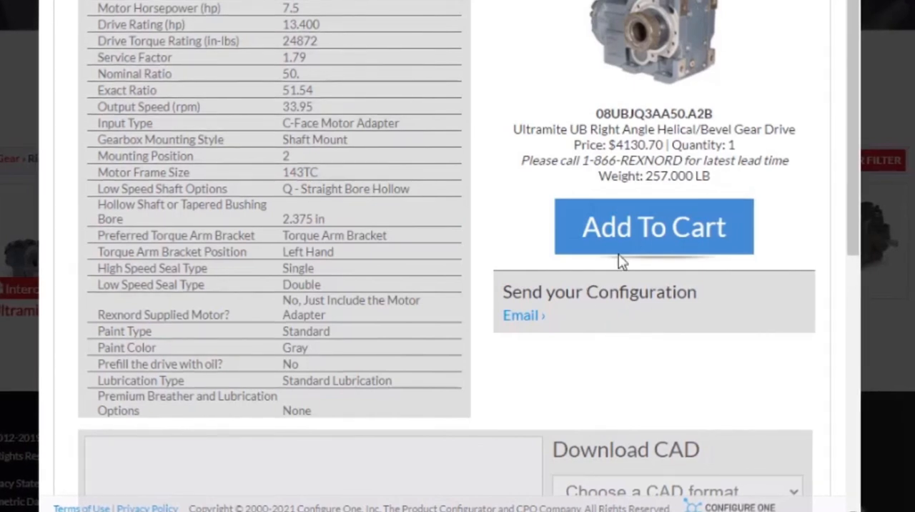
pyautogui.scroll(-1, 651, 286)
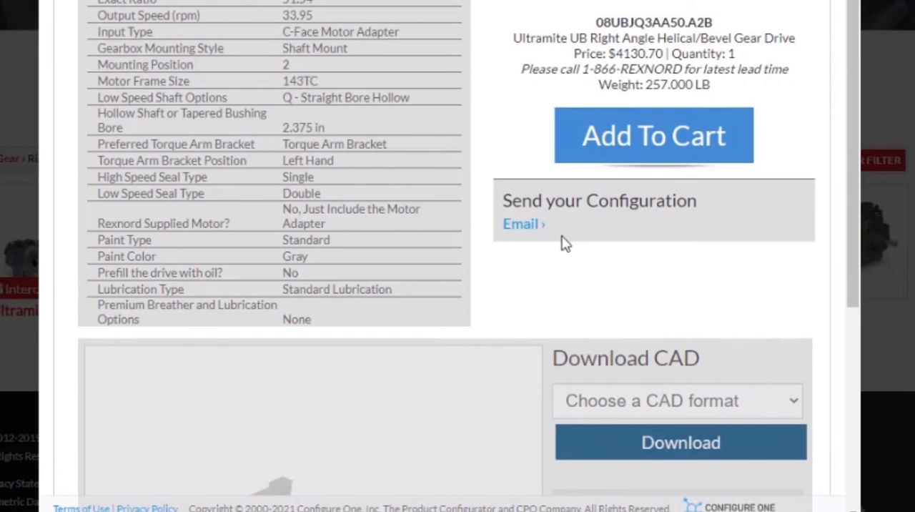
pyautogui.scroll(-2, 427, 393)
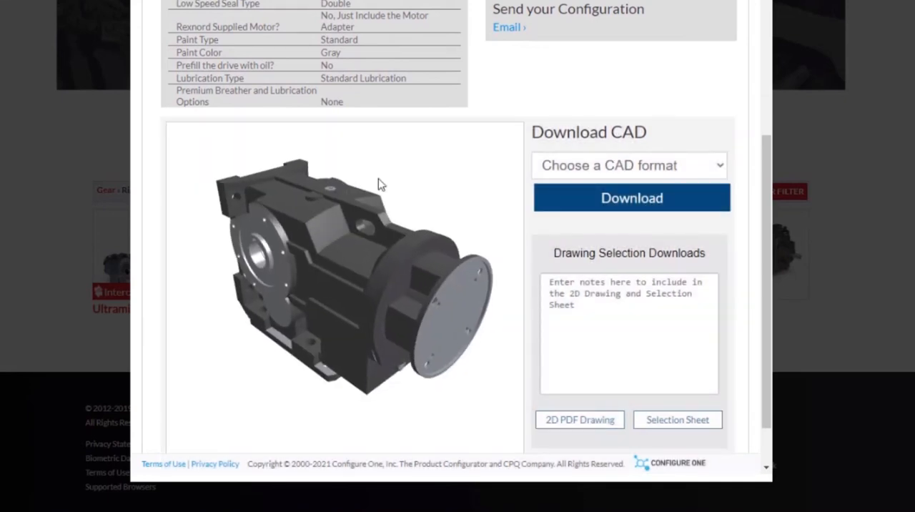
pyautogui.moveTo(379, 181); pyautogui.dragTo(476, 349)
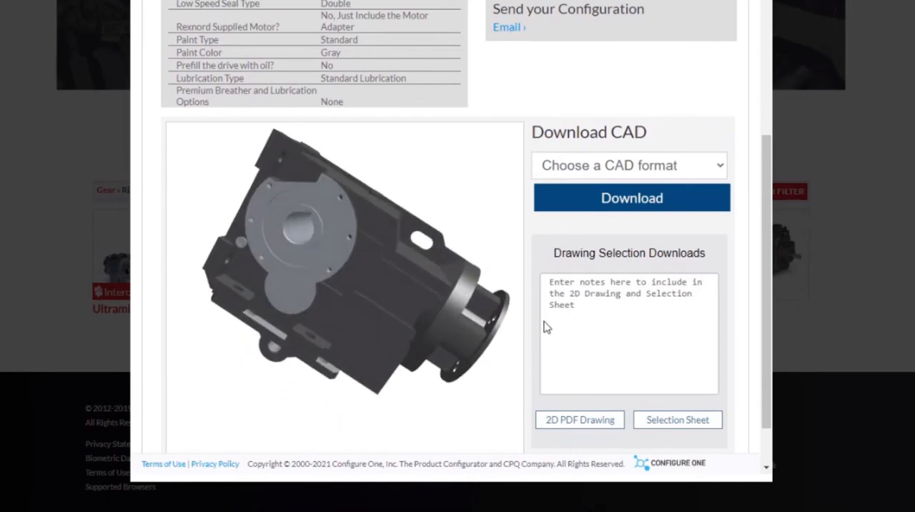
# Add the configured Ultramite UB right angle gear drive to the cart
pyautogui.scroll(5, 569, 236)
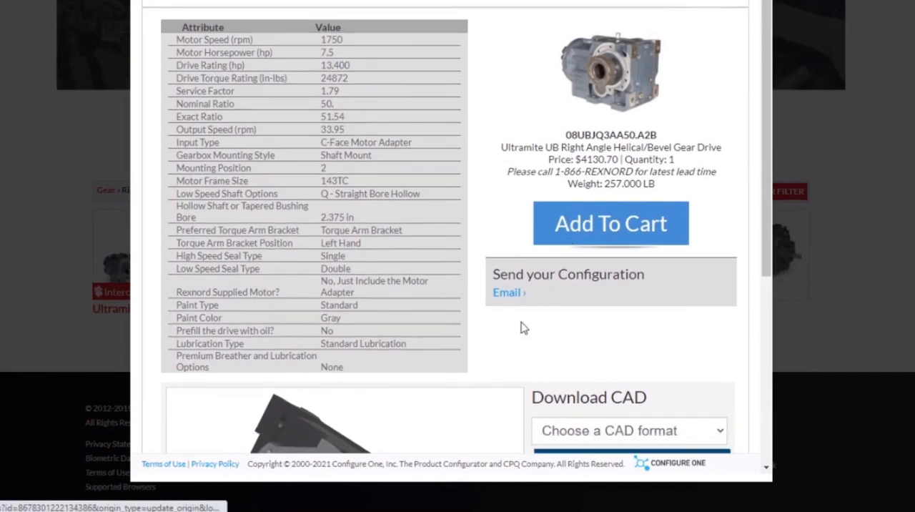
pyautogui.scroll(-1, 524, 328)
pyautogui.scroll(1, 541, 308)
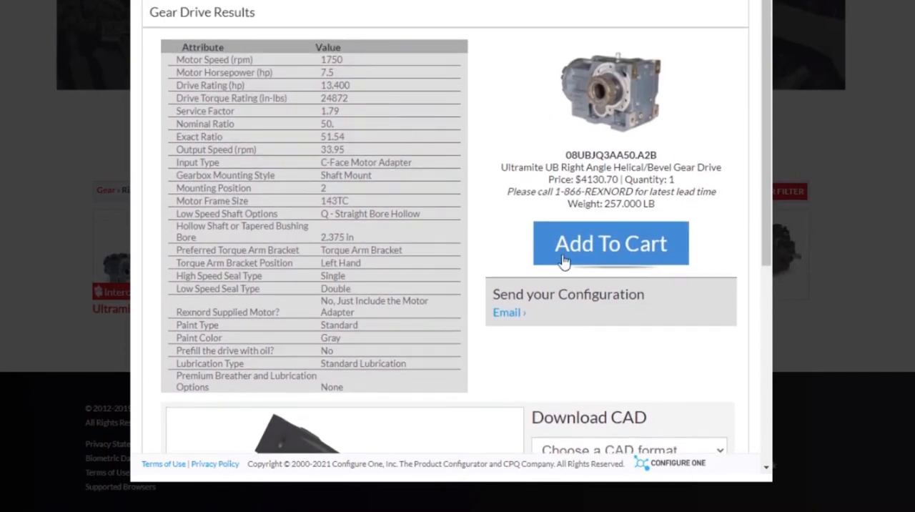
pyautogui.click(570, 255)
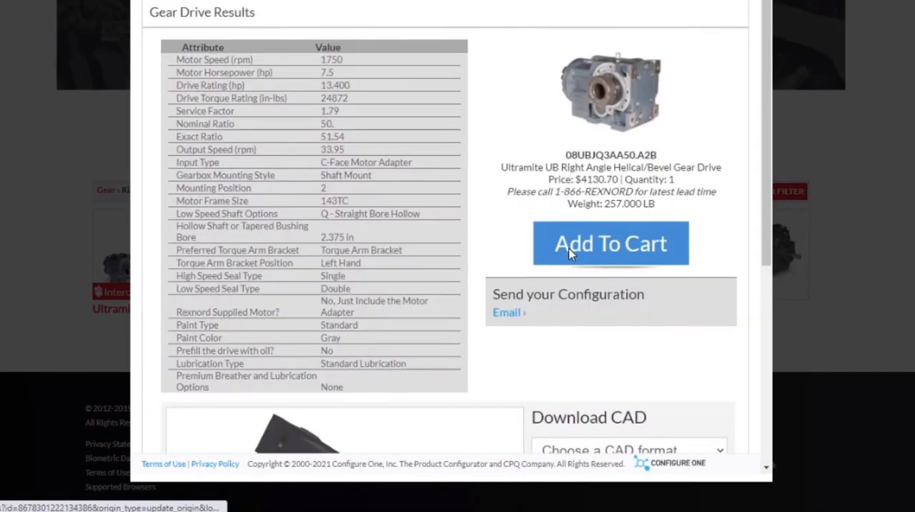